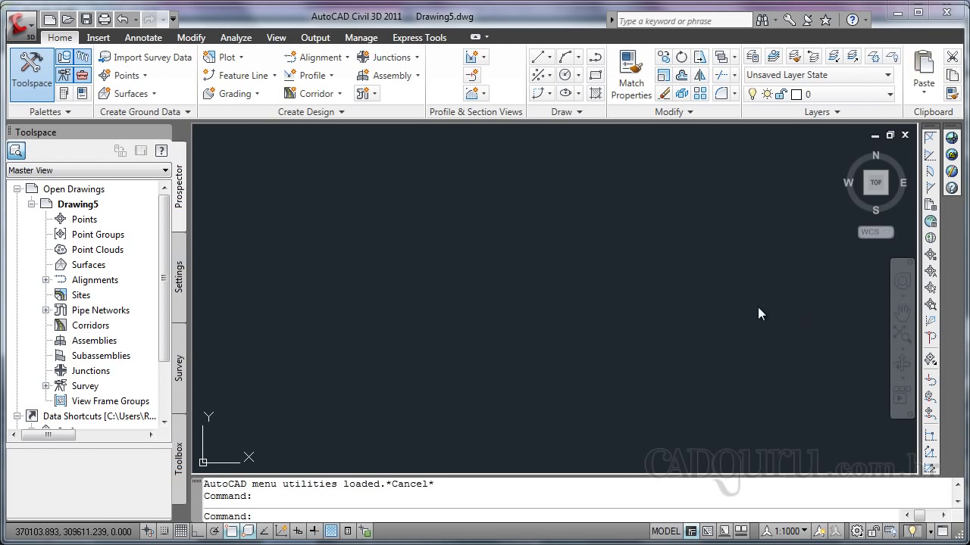
# Open Drawing5's Drawing Settings and check Imperial to Metric, keeping International Foot
pyautogui.click(179, 283)
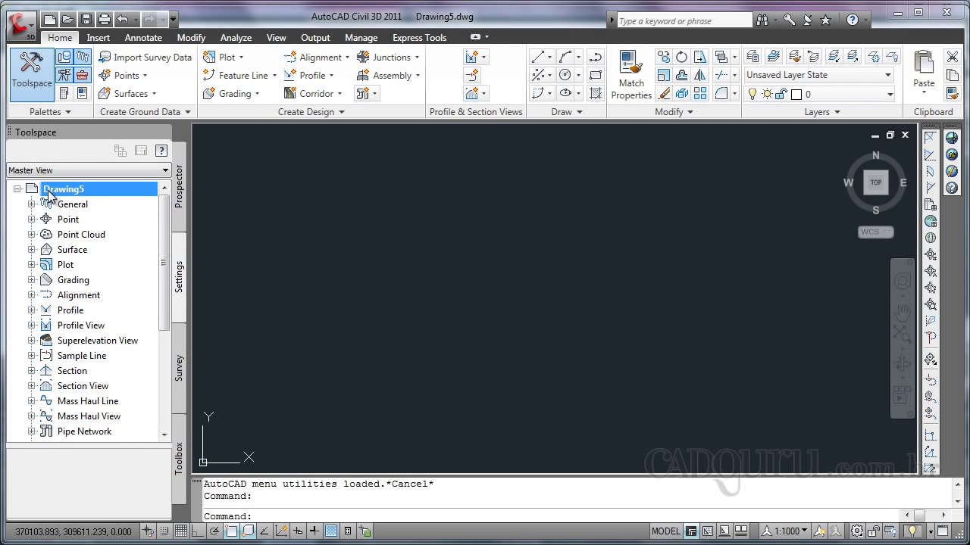
pyautogui.rightClick(96, 196)
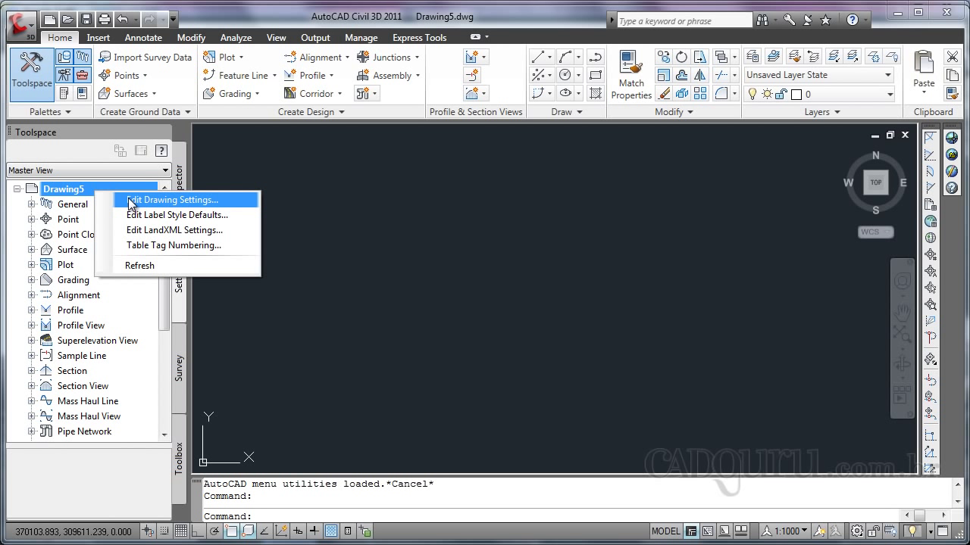
pyautogui.click(130, 202)
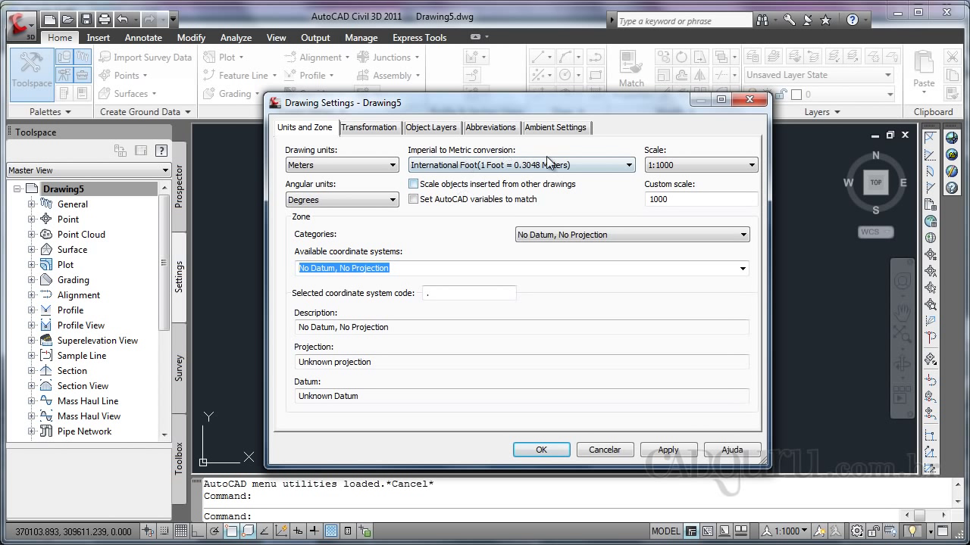
pyautogui.click(569, 162)
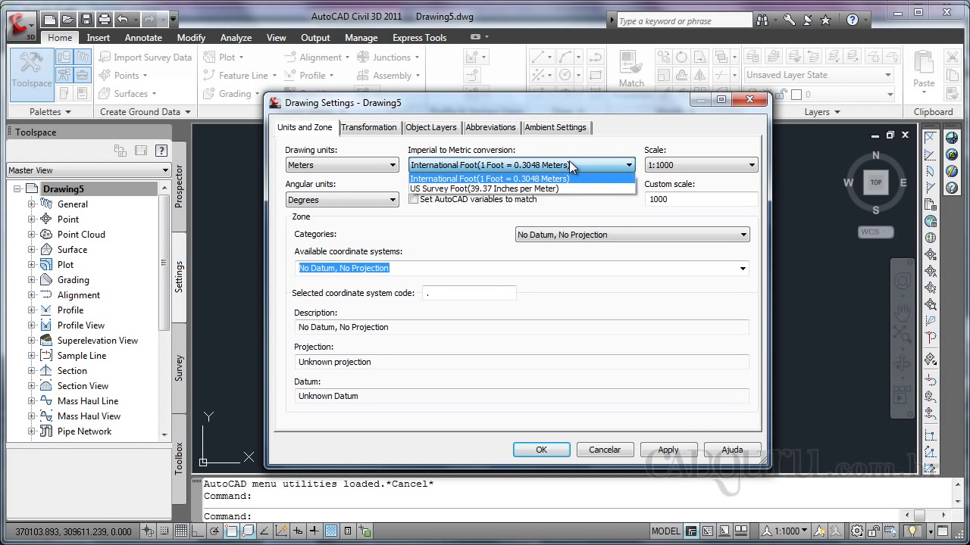
pyautogui.click(569, 161)
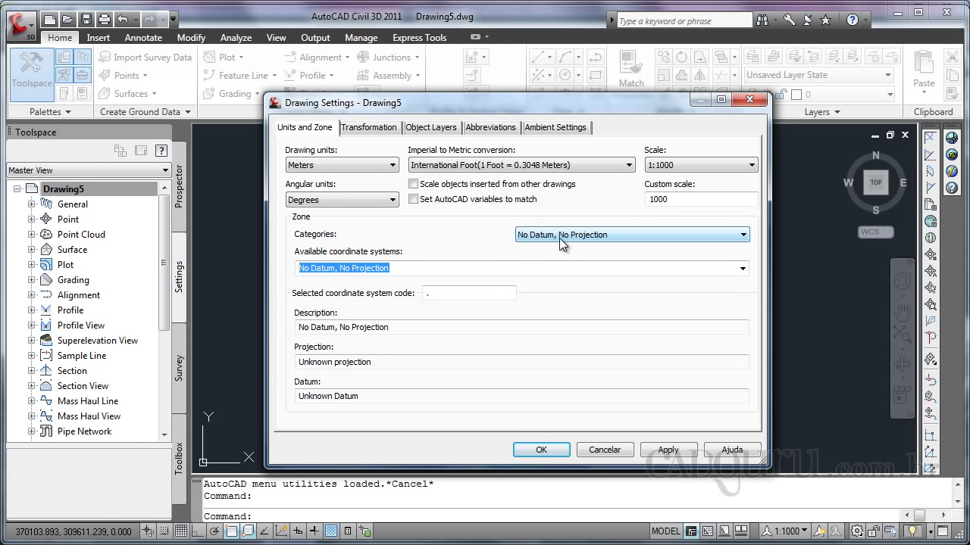
# Choose the 'South America, PSAD 56, SA 1969 and SIRGAS Datums' zone category
pyautogui.click(724, 236)
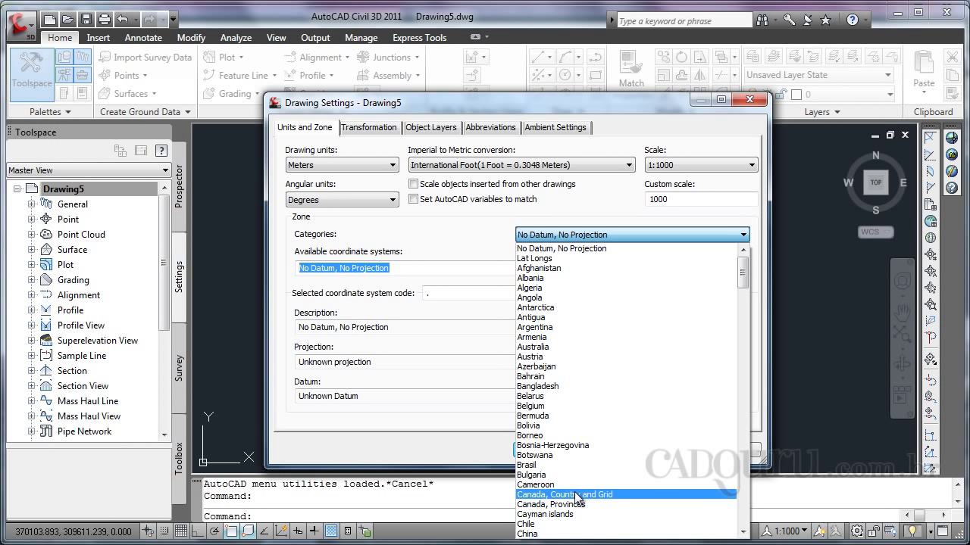
pyautogui.moveTo(743, 279); pyautogui.dragTo(744, 523)
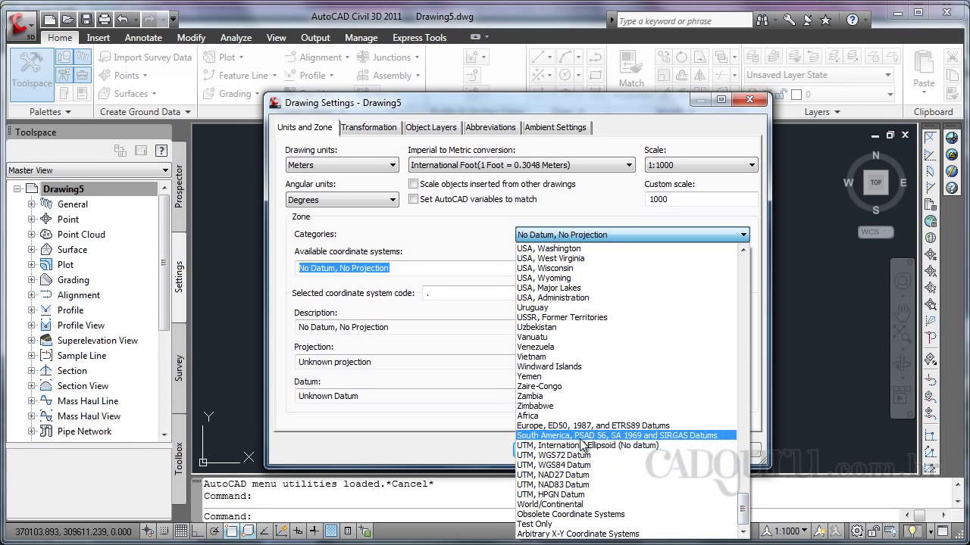
pyautogui.click(653, 435)
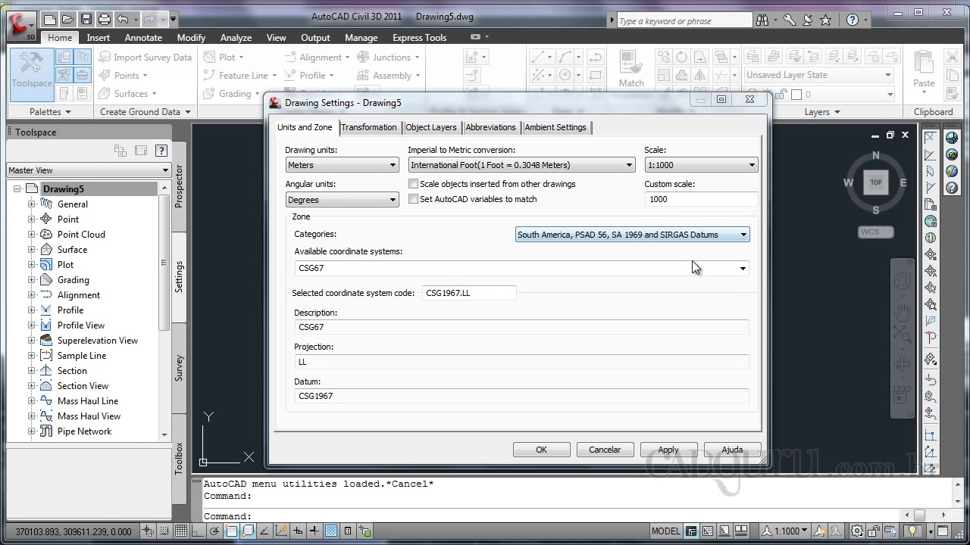
# Browse the SAD69/SIRGAS coordinate systems list and close it, leaving CSG67 selected
pyautogui.click(742, 269)
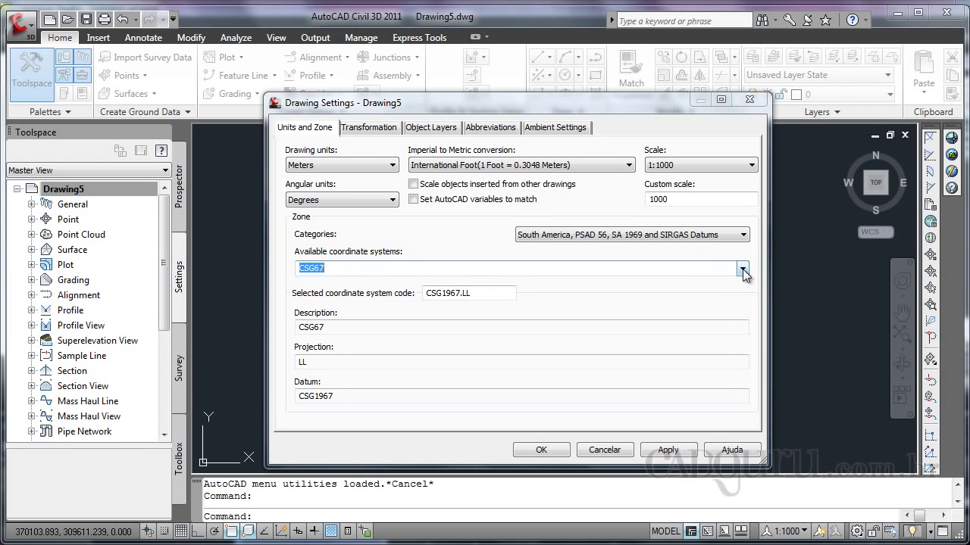
pyautogui.click(743, 271)
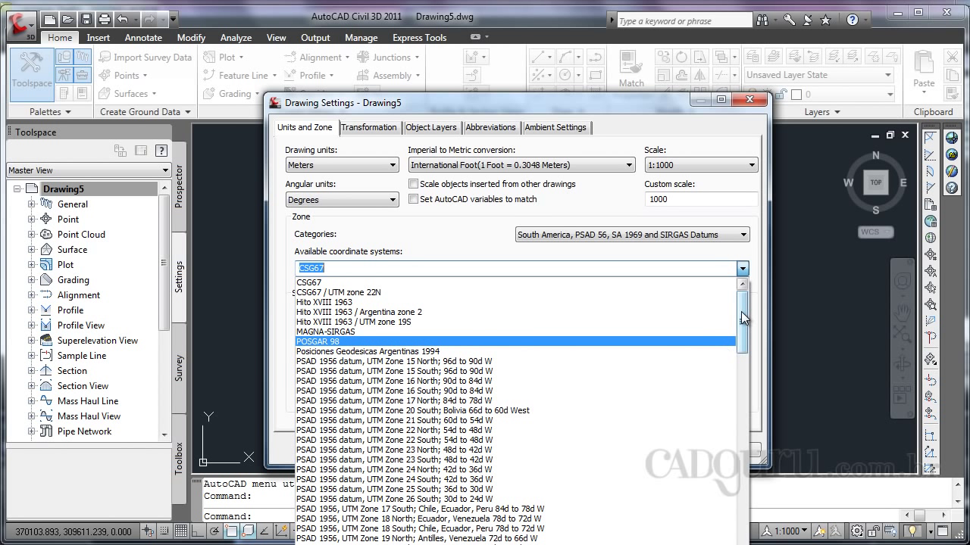
pyautogui.moveTo(743, 322); pyautogui.dragTo(739, 440)
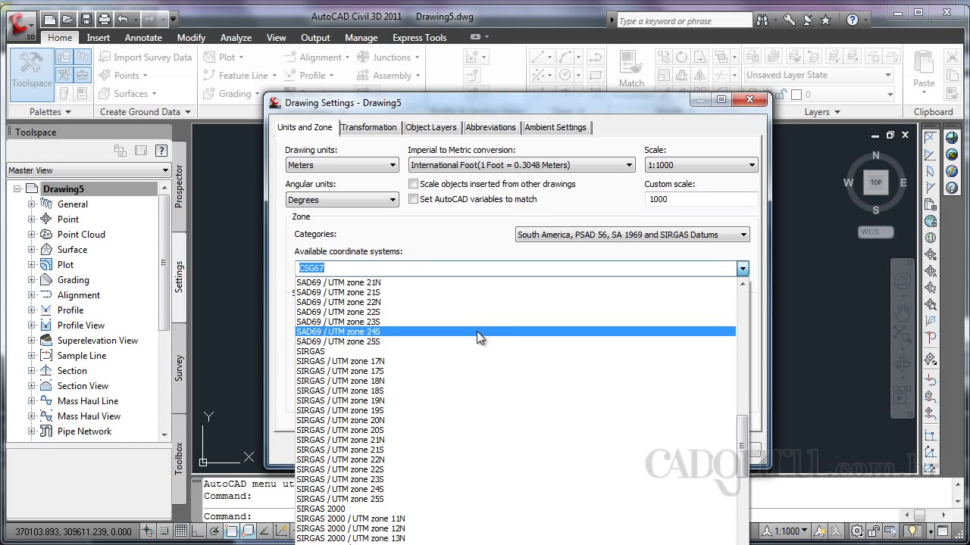
pyautogui.moveTo(742, 433); pyautogui.dragTo(743, 394)
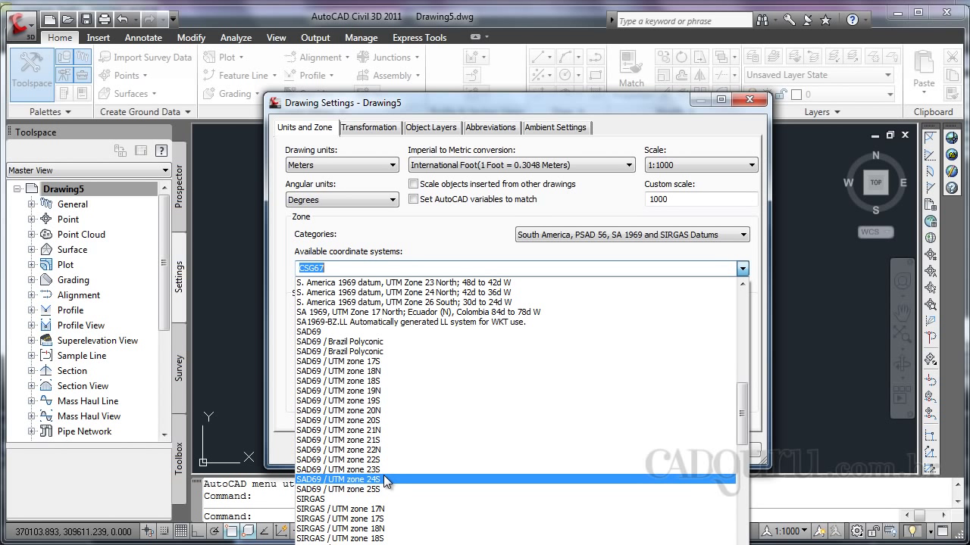
pyautogui.click(761, 376)
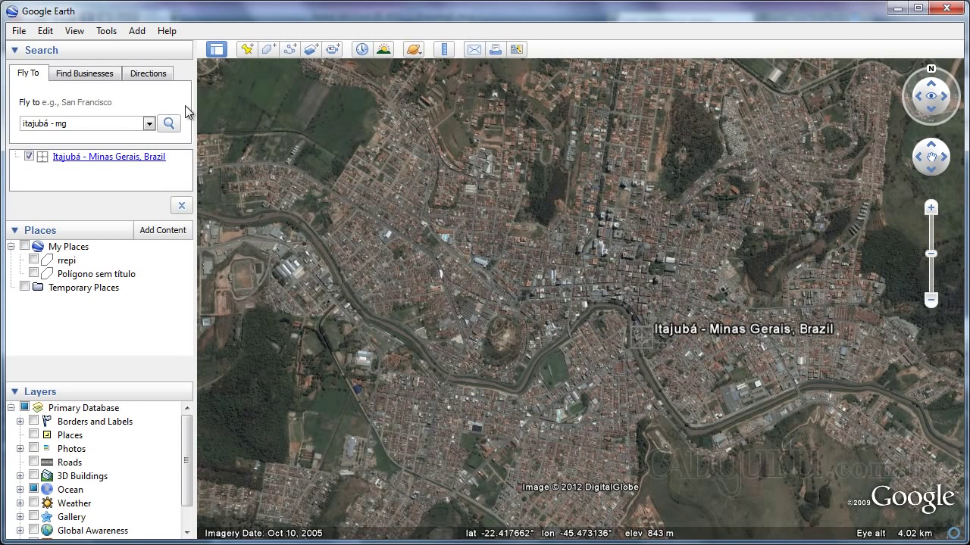
# Set Google Earth's Show Lat/Long option to Universal Transverse Mercator
pyautogui.click(106, 34)
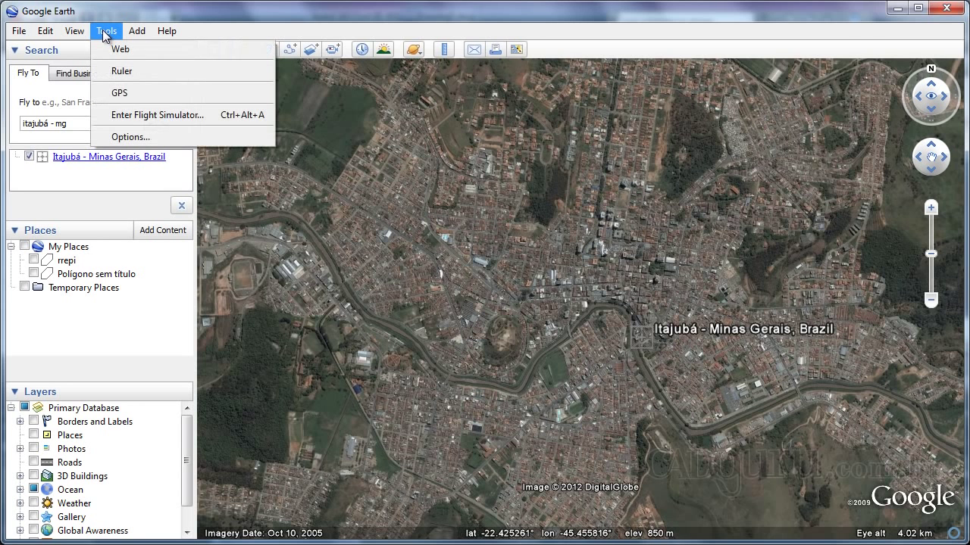
pyautogui.click(147, 141)
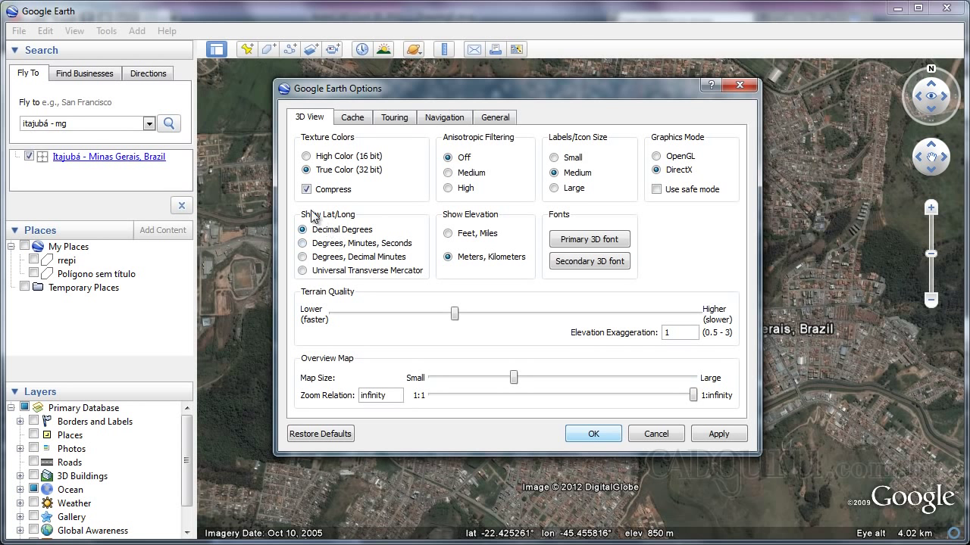
pyautogui.click(318, 274)
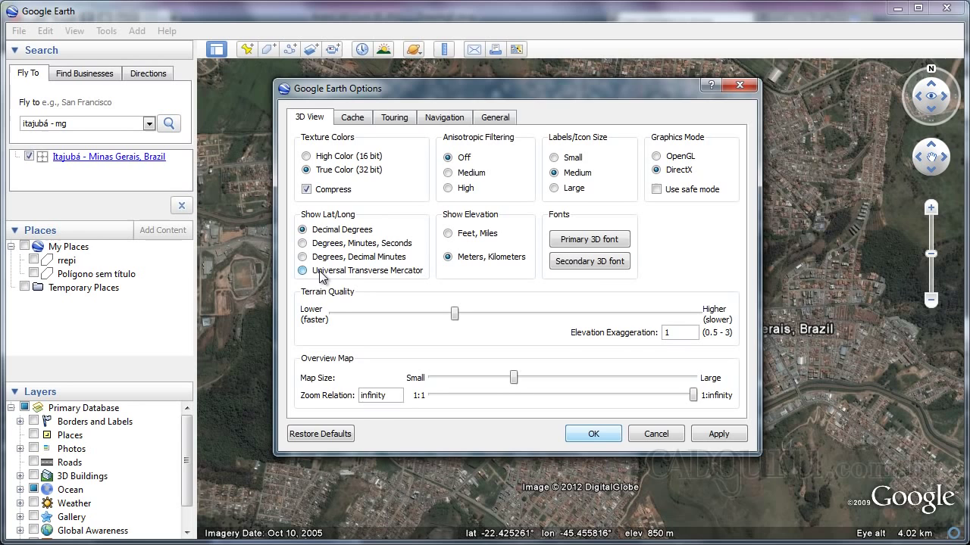
pyautogui.click(592, 431)
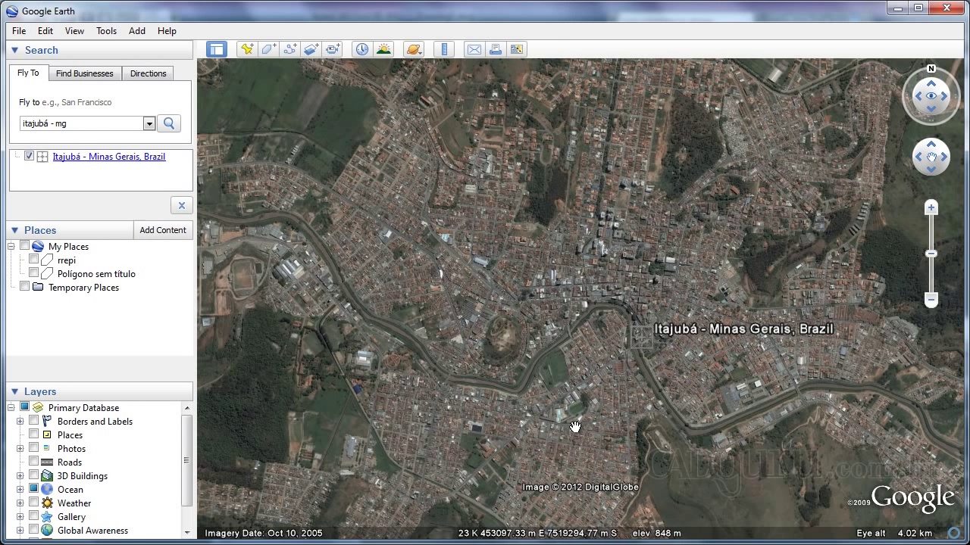
# Search Google Earth for 'NOva york' and zoom out over Manhattan
pyautogui.click(92, 123)
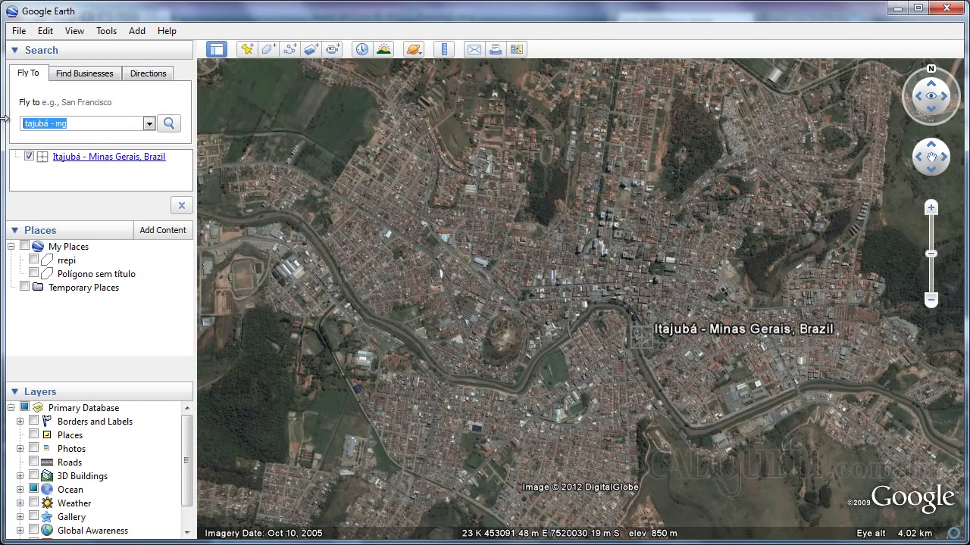
pyautogui.write('NOva york')
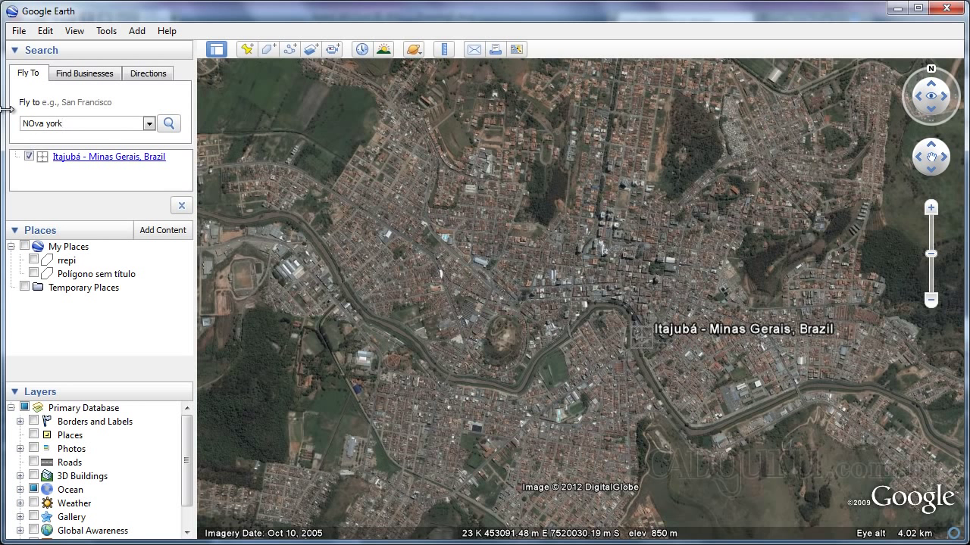
pyautogui.click(168, 122)
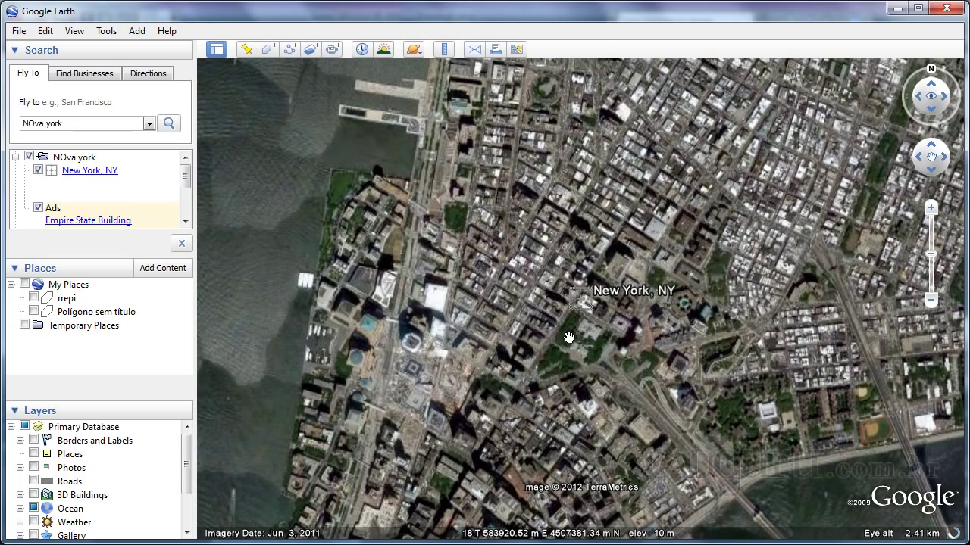
pyautogui.scroll(-3, 569, 337)
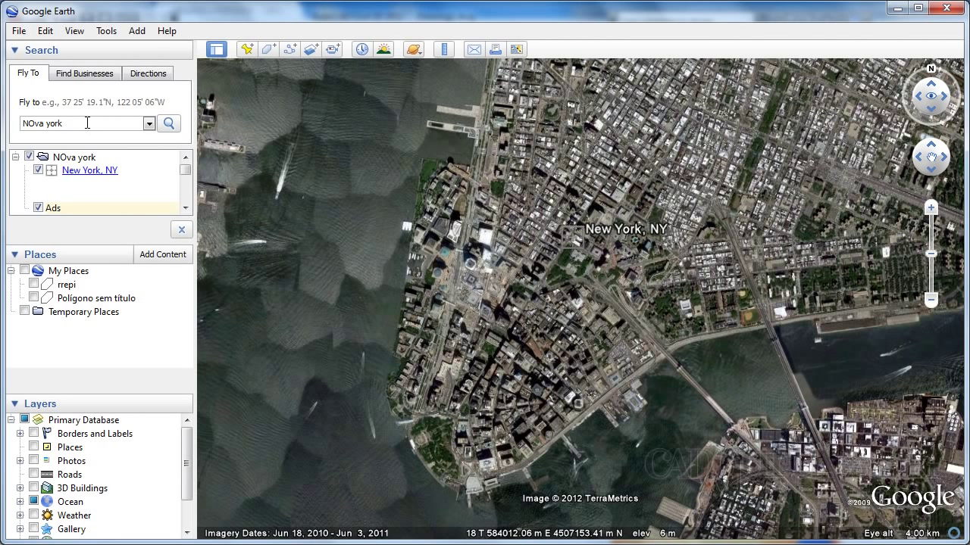
# Search 'Itajubá-MG' using the autocomplete and fly back to Itajubá
pyautogui.moveTo(88, 123); pyautogui.dragTo(2, 122)
pyautogui.write('Itajubá')
pyautogui.press('End')
pyautogui.press('Return')
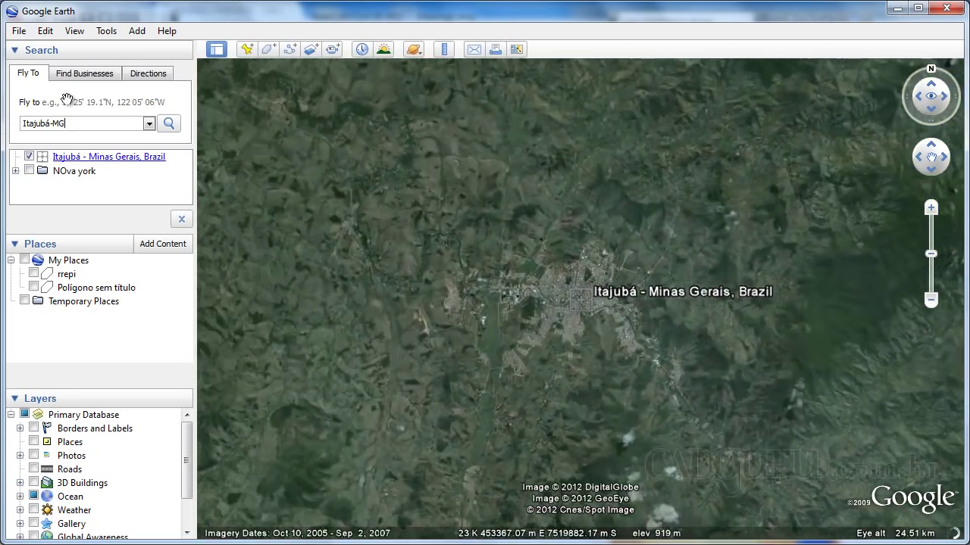
# Zoom in until Itajubá's urban area fills the Google Earth view
pyautogui.scroll(3, 567, 309)
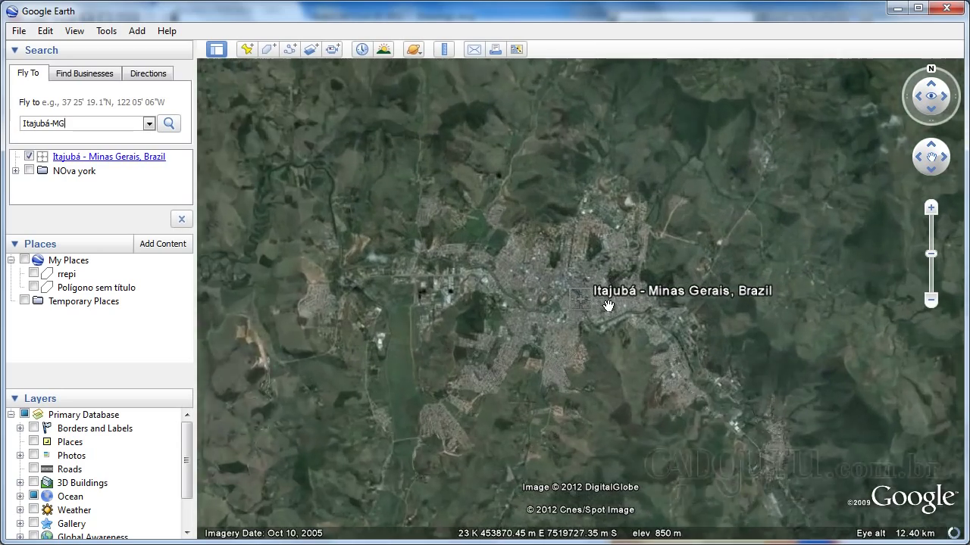
pyautogui.scroll(2, 608, 305)
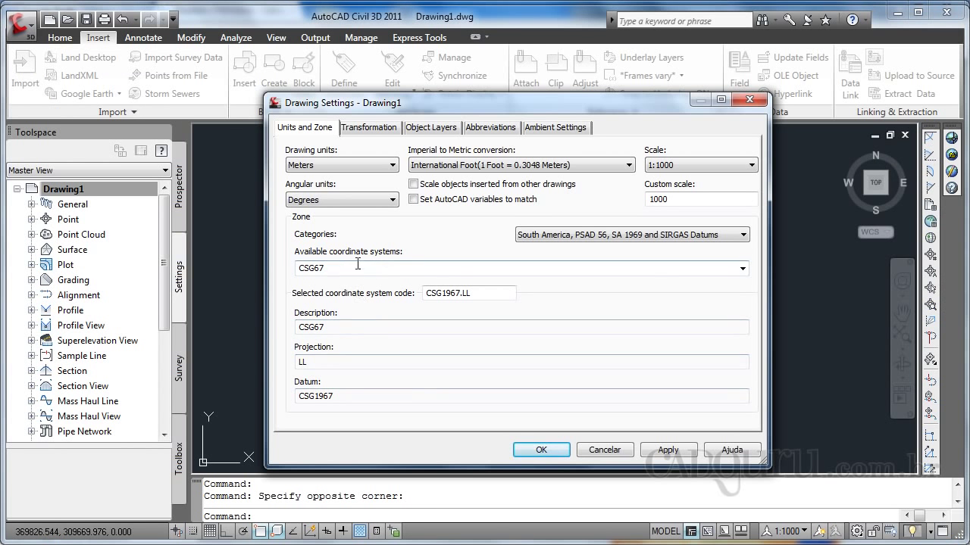
# Select SIRGAS 2000 / UTM zone 23S as the coordinate system and confirm the settings
pyautogui.click(743, 269)
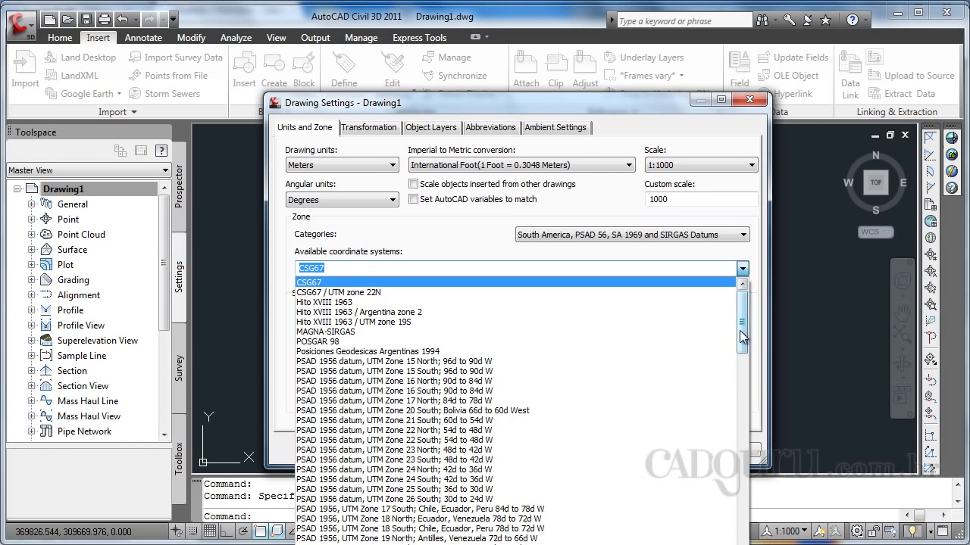
pyautogui.moveTo(741, 337); pyautogui.dragTo(640, 514)
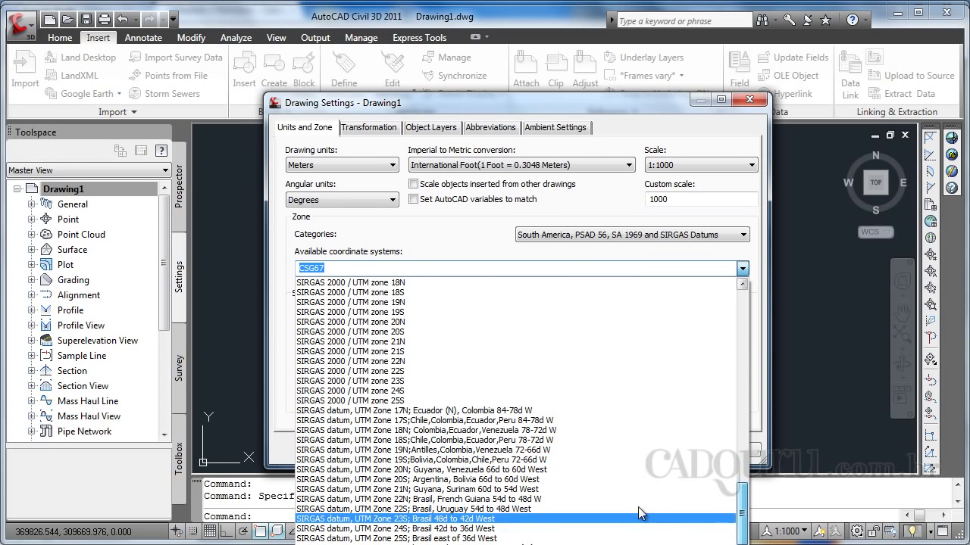
pyautogui.click(407, 389)
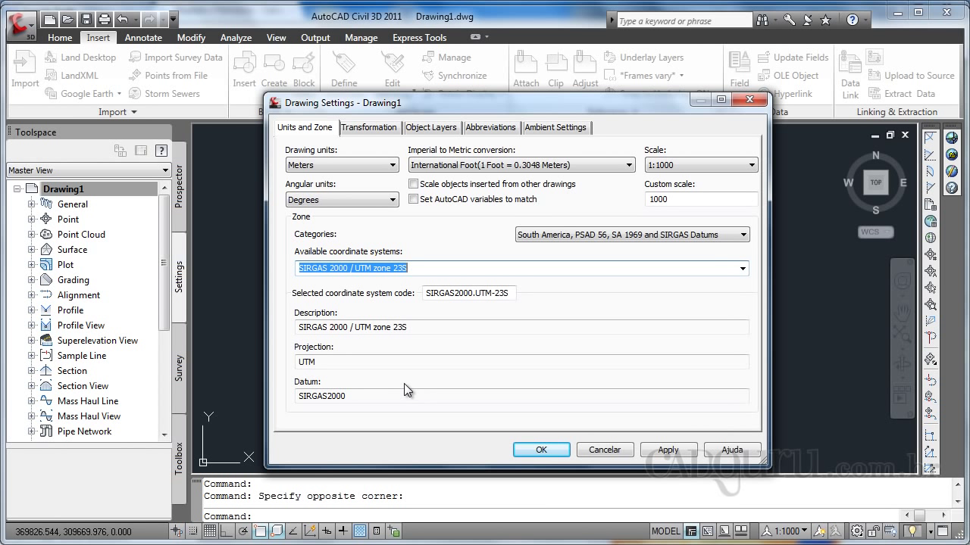
pyautogui.click(541, 451)
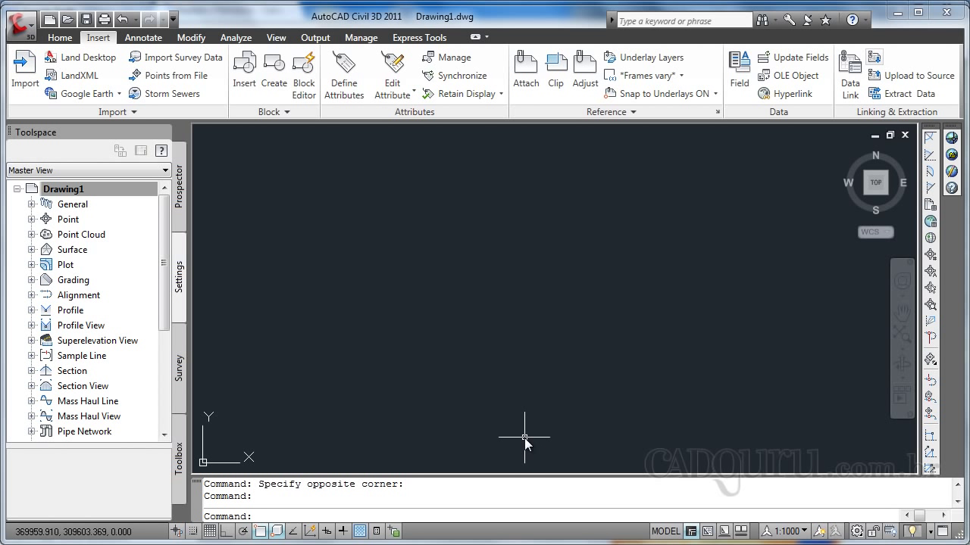
# Import a Google Earth Image of Itajubá, accepting the drawing's coordinate system
pyautogui.click(114, 92)
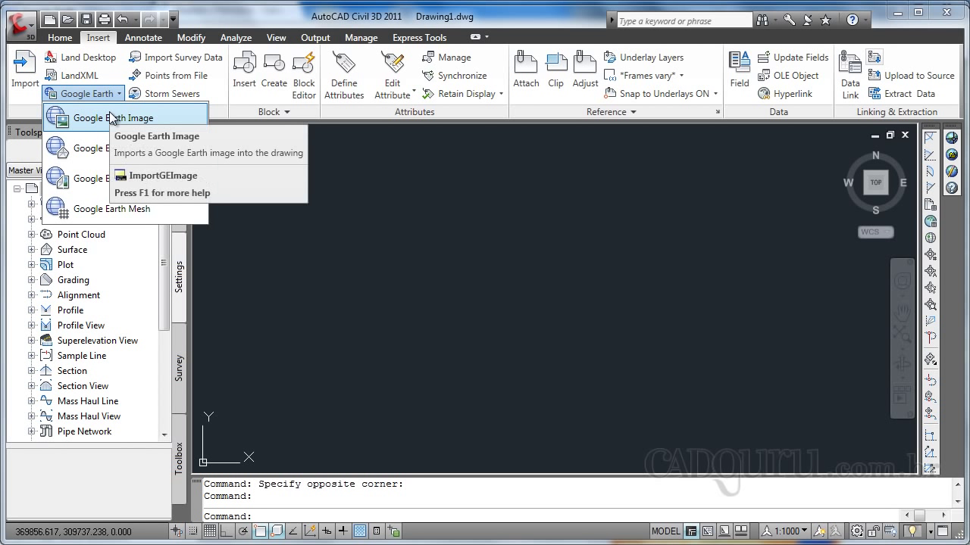
pyautogui.click(111, 117)
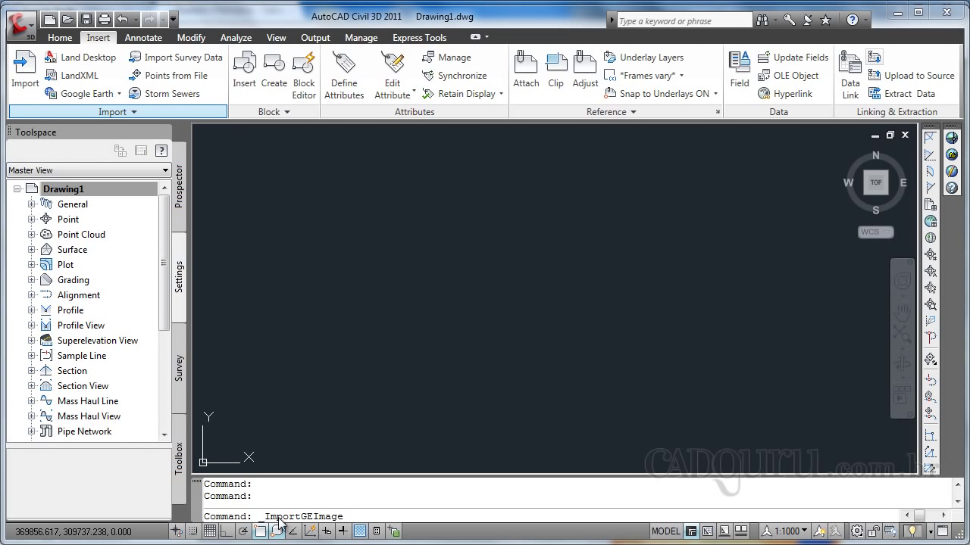
pyautogui.rightClick(325, 520)
pyautogui.click(234, 497)
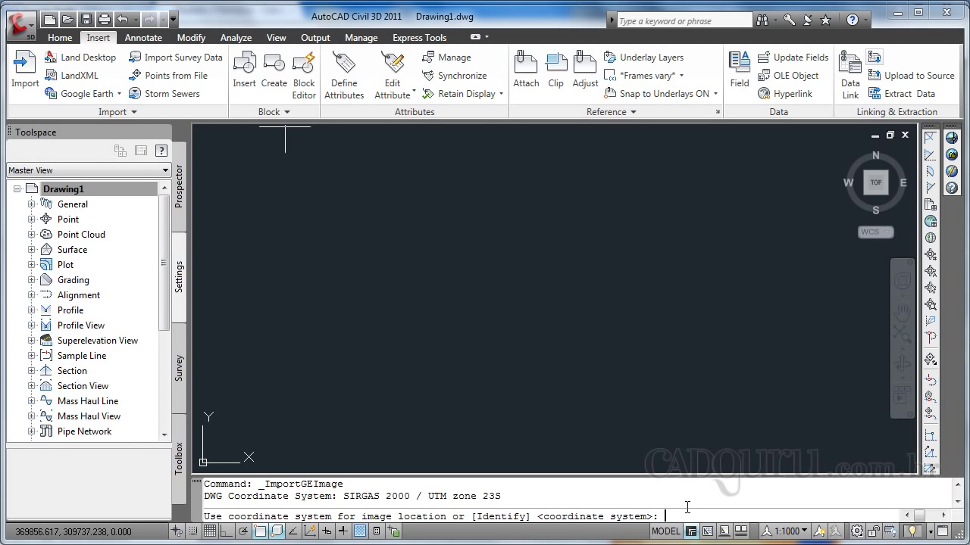
pyautogui.press('Return')
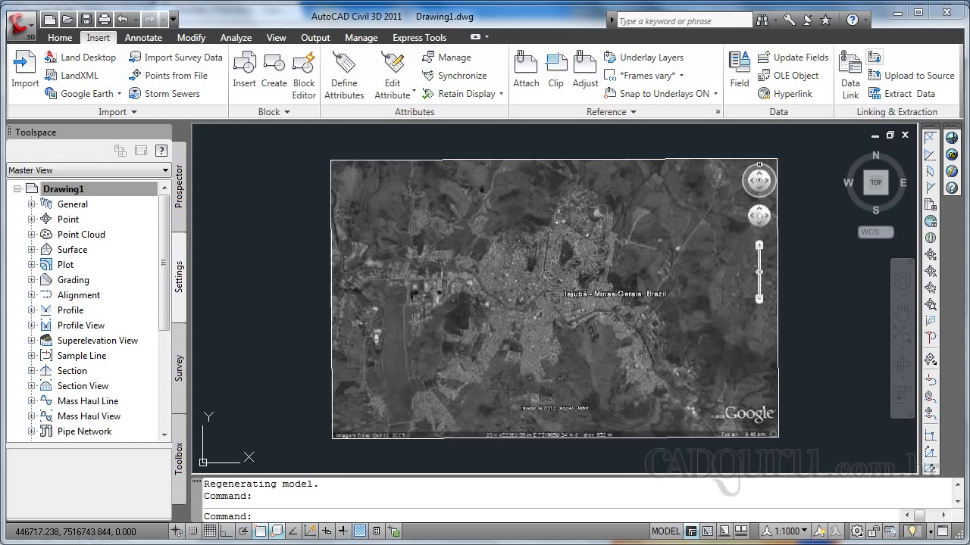
# Bring Google Earth to the front via the taskbar to compare the colour view
pyautogui.click(453, 540)
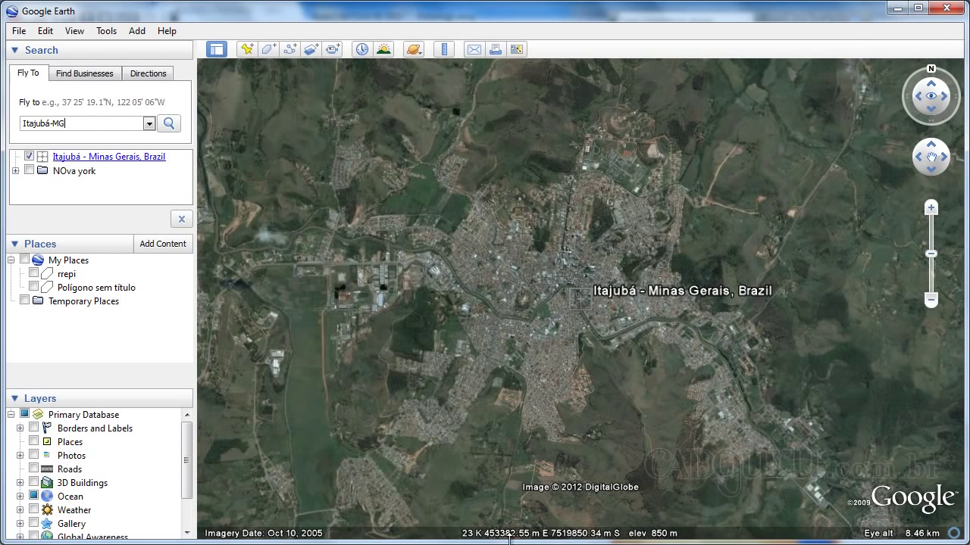